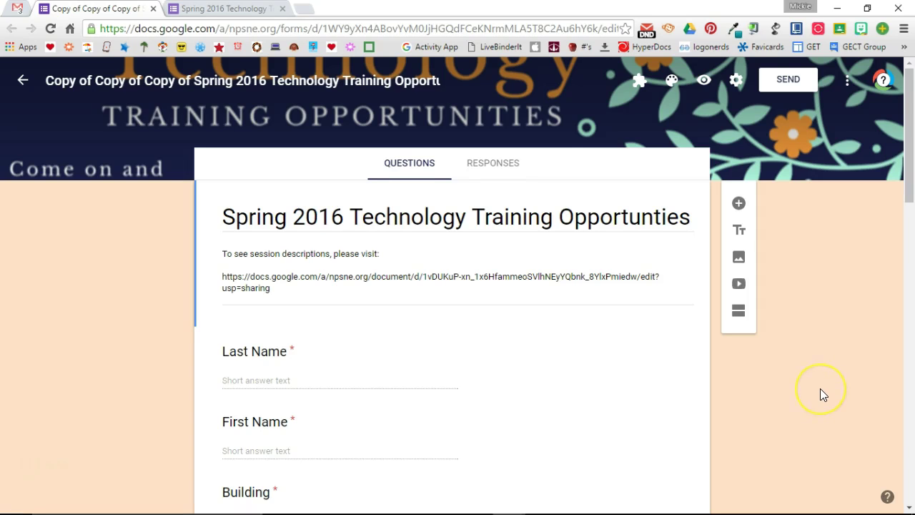
# Scroll down through the Last Name, First Name and Building questions, then back to the top.
pyautogui.scroll(-3, 820, 389)
pyautogui.scroll(-2, 820, 389)
pyautogui.scroll(-3, 821, 390)
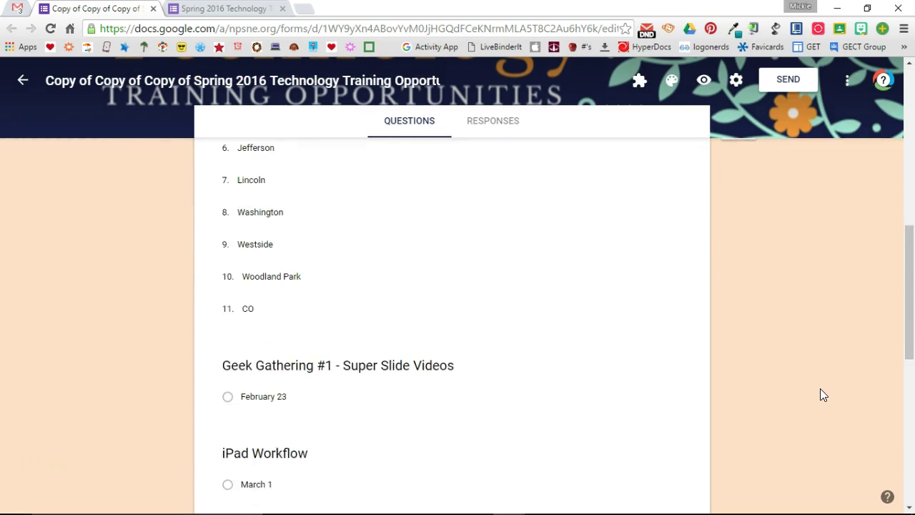
pyautogui.scroll(-2, 821, 390)
pyautogui.scroll(-2, 821, 390)
pyautogui.scroll(-1, 821, 388)
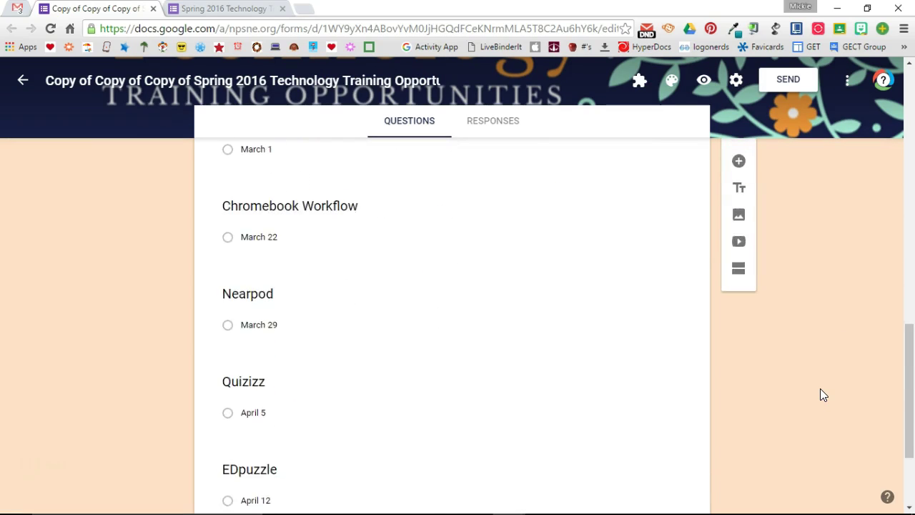
pyautogui.scroll(-2, 820, 389)
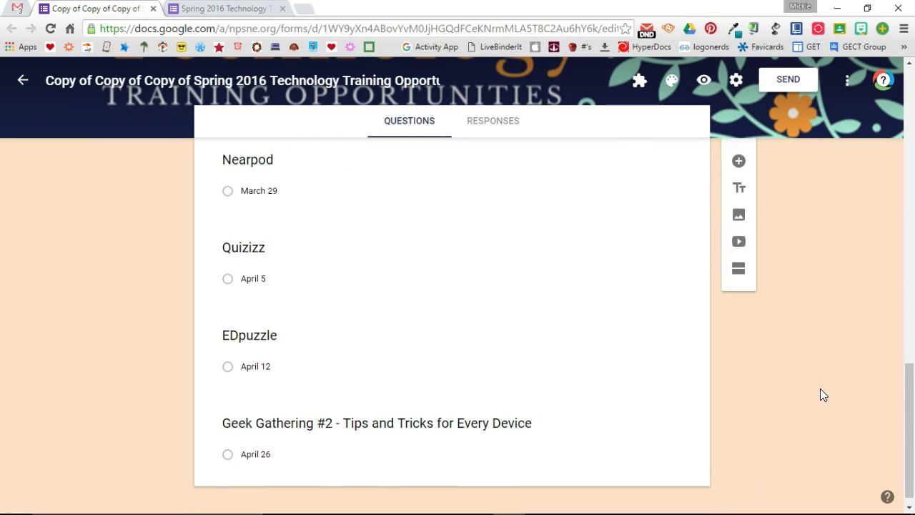
pyautogui.scroll(-1, 821, 390)
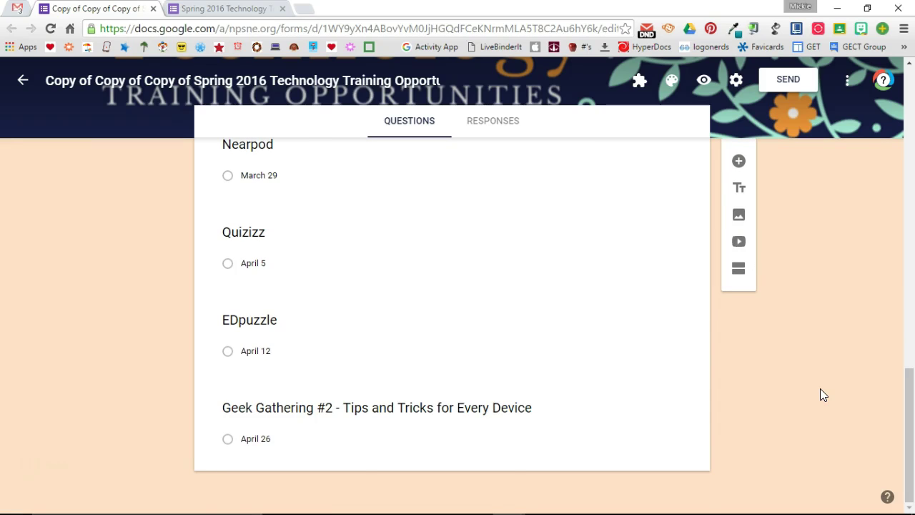
pyautogui.scroll(3, 820, 389)
pyautogui.scroll(3, 820, 389)
pyautogui.scroll(5, 821, 388)
pyautogui.scroll(3, 820, 390)
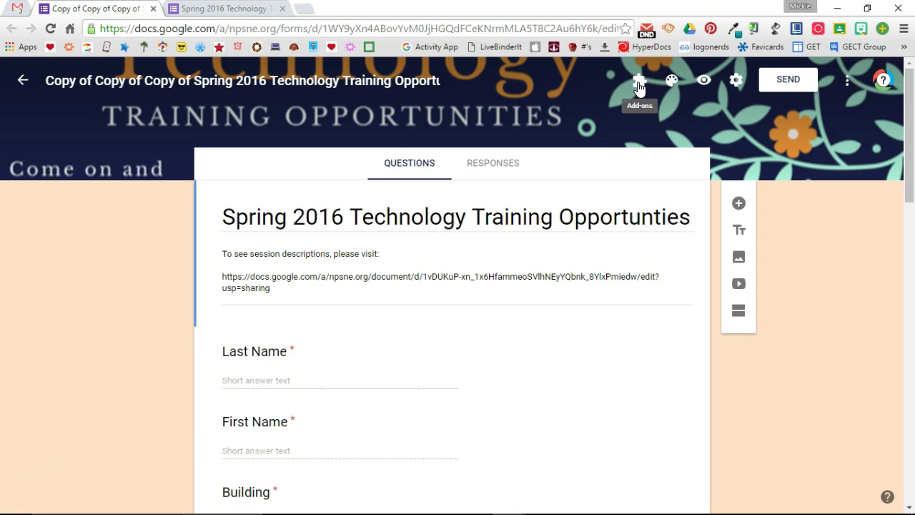
pyautogui.click(848, 84)
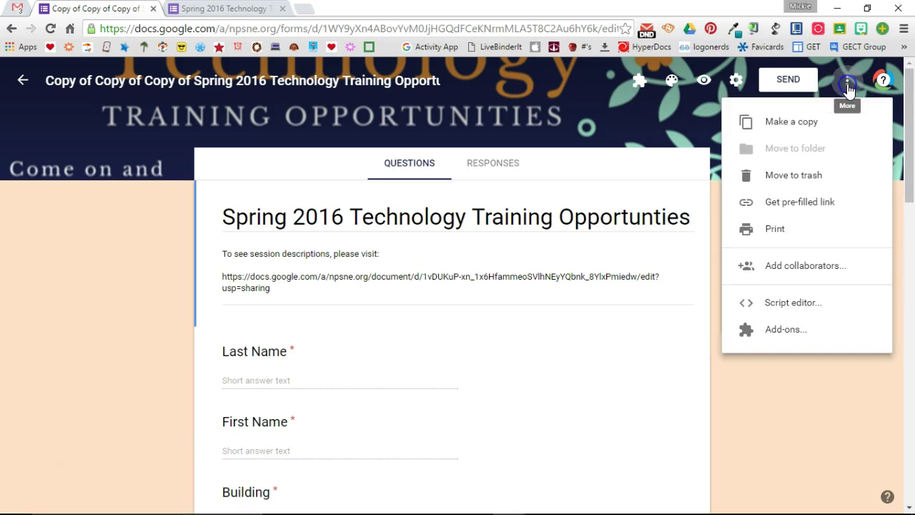
pyautogui.click(795, 331)
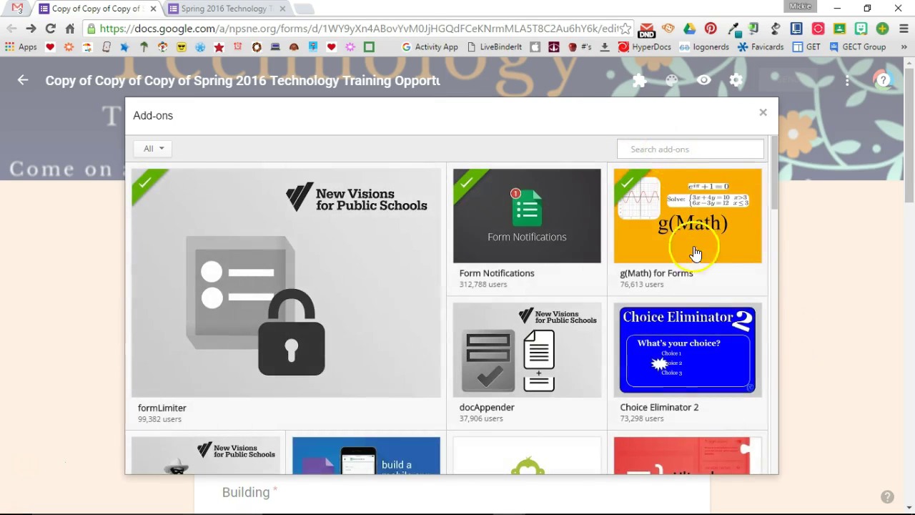
pyautogui.scroll(-1, 697, 271)
pyautogui.scroll(-3, 699, 290)
pyautogui.scroll(-3, 698, 289)
pyautogui.scroll(-2, 698, 290)
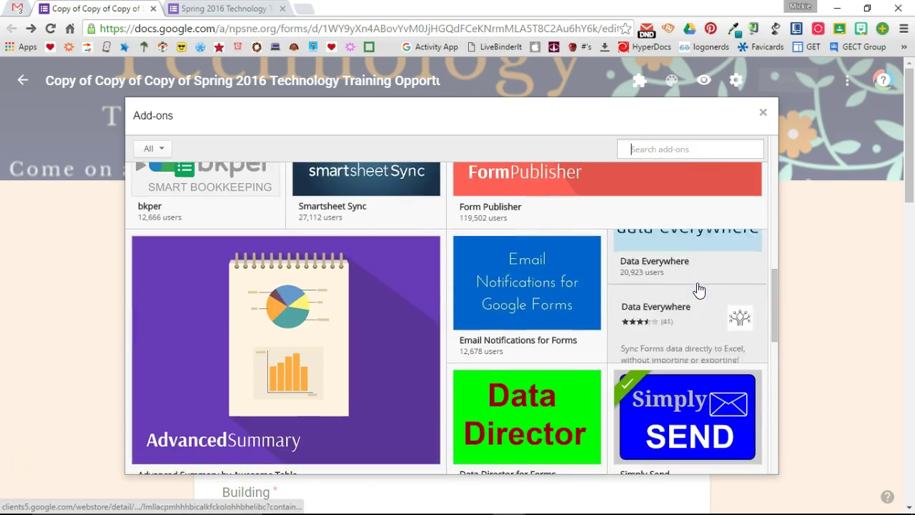
pyautogui.scroll(-2, 698, 290)
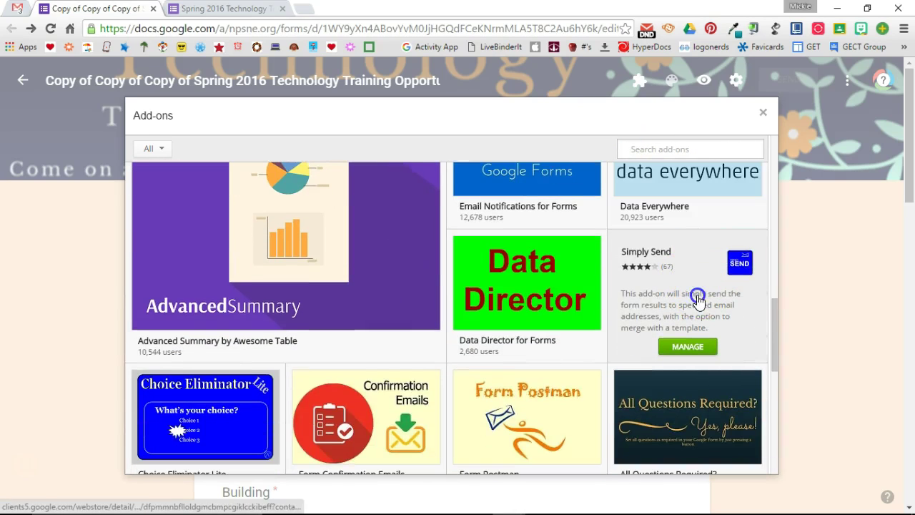
pyautogui.click(699, 299)
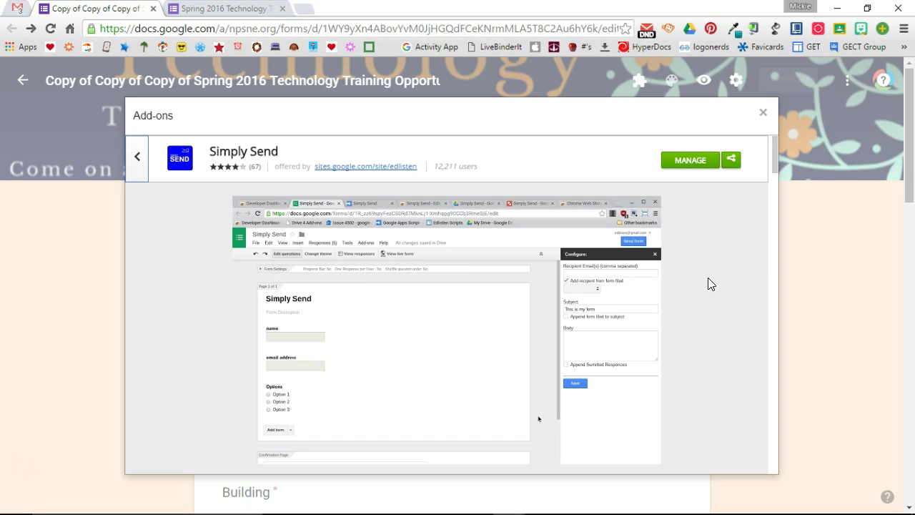
pyautogui.click(763, 113)
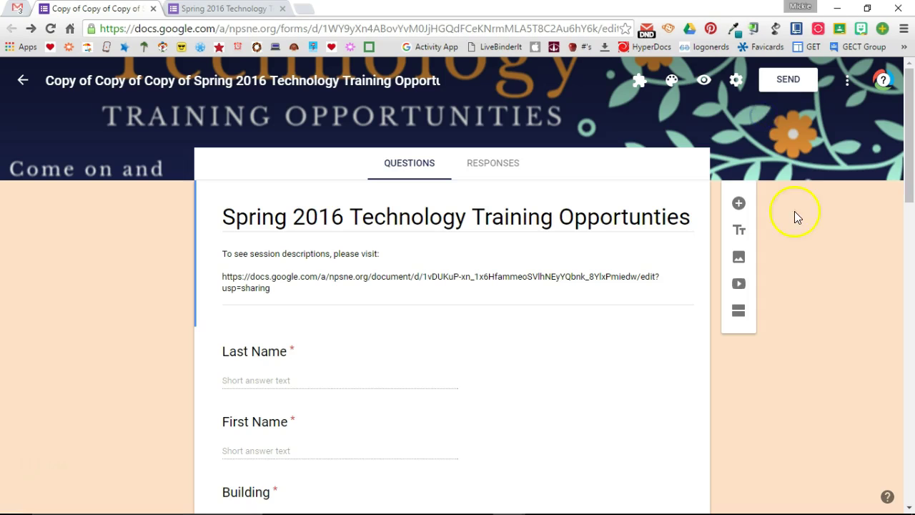
# Open Simply Send's Configure panel from the add-ons list and switch email notifications ON.
pyautogui.click(643, 86)
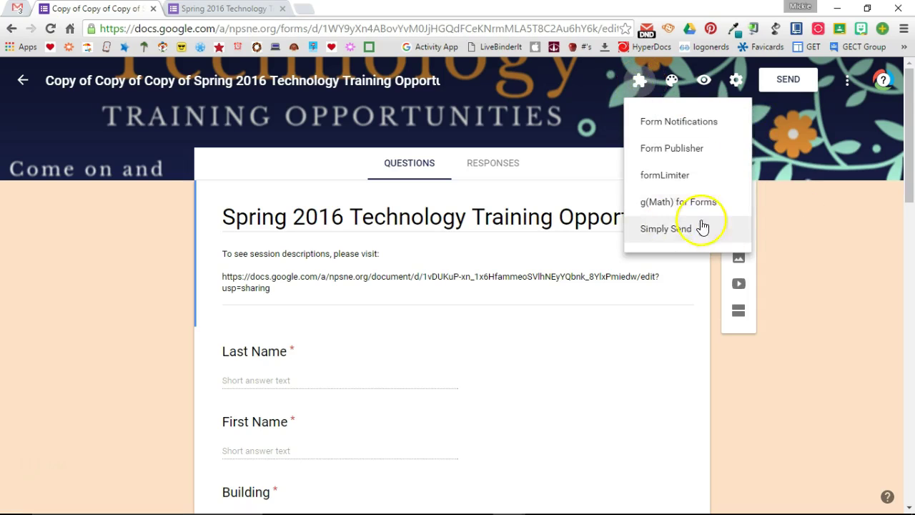
pyautogui.click(666, 233)
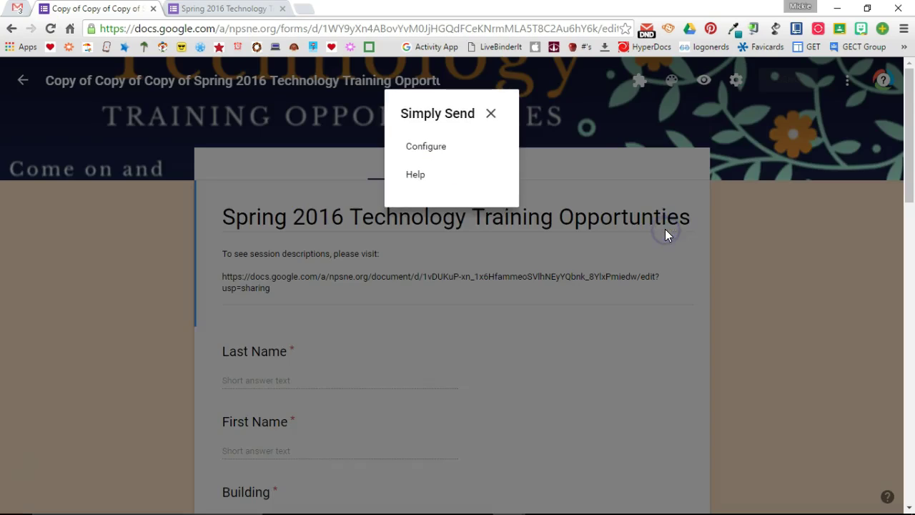
pyautogui.click(441, 149)
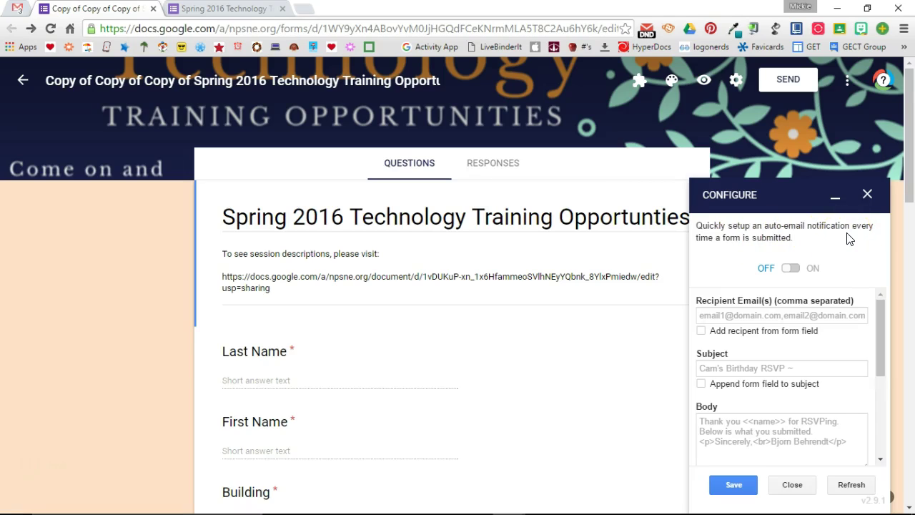
pyautogui.click(793, 270)
# Make Simply Send email the respondent, using the form's username field as recipient.
pyautogui.click(706, 312)
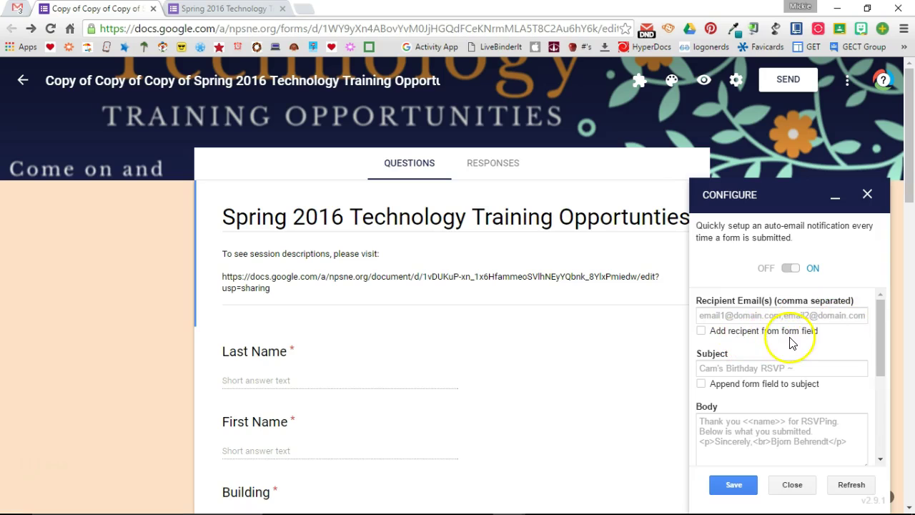
pyautogui.click(701, 332)
pyautogui.click(743, 346)
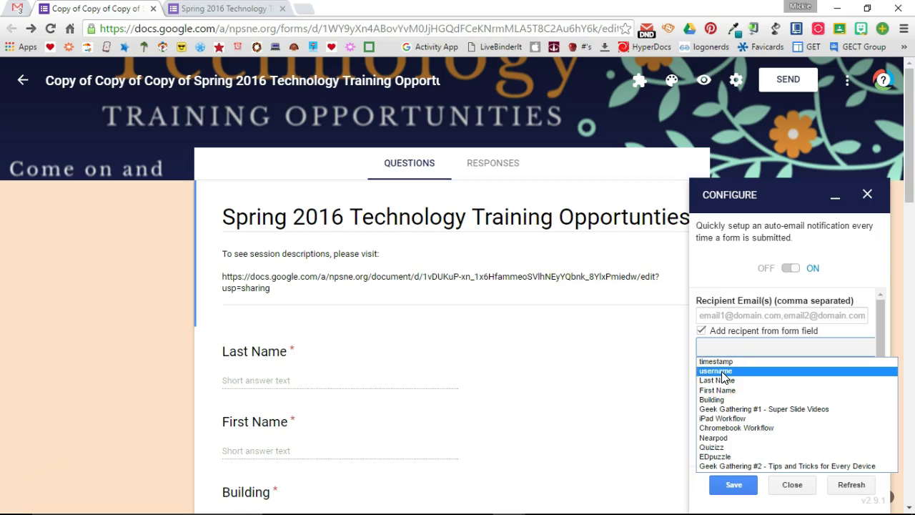
pyautogui.click(723, 375)
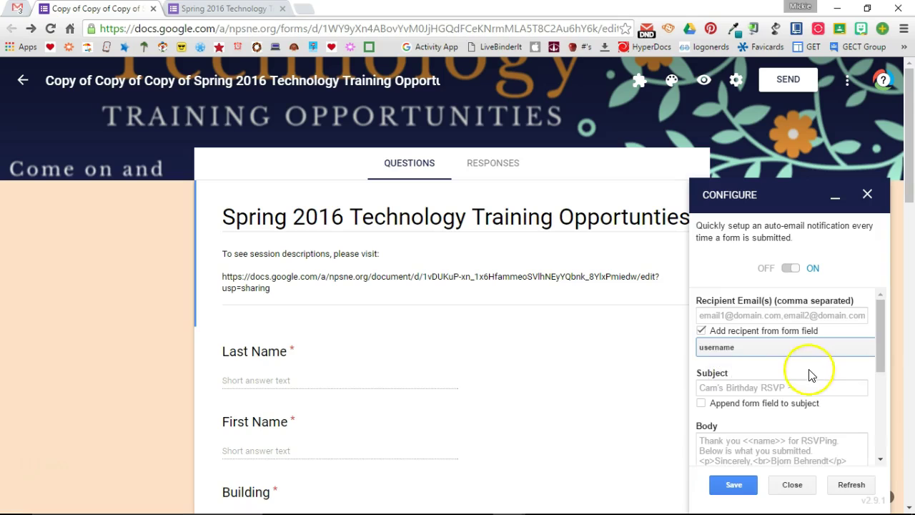
pyautogui.scroll(-1, 797, 388)
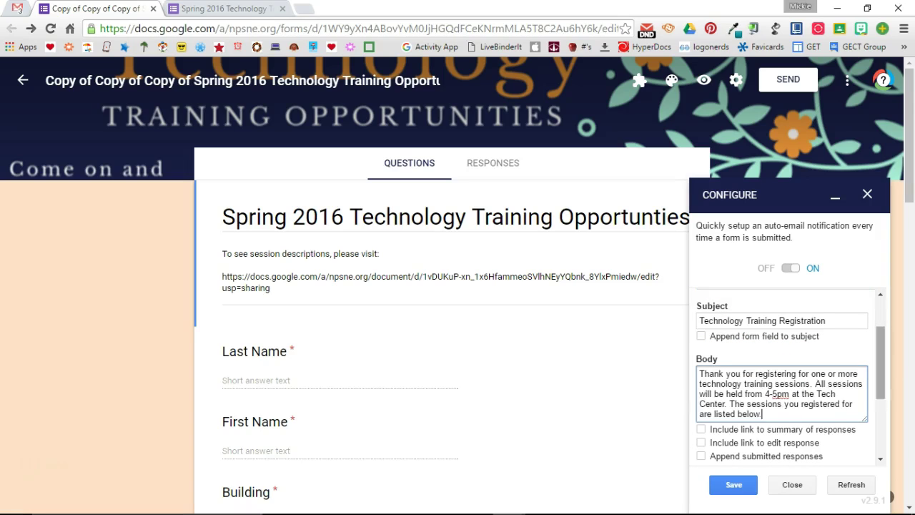
pyautogui.scroll(-1, 791, 374)
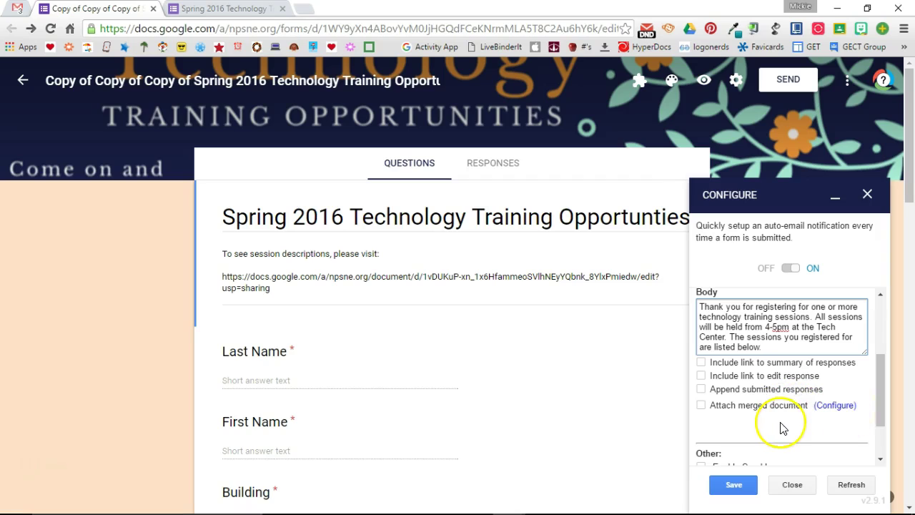
# Enable Append submitted responses and save the Simply Send settings.
pyautogui.click(702, 390)
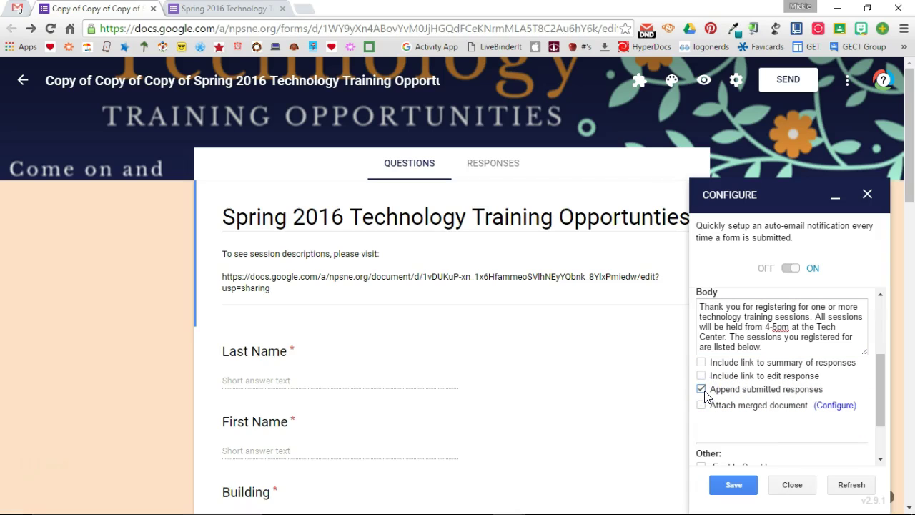
pyautogui.scroll(-4, 602, 381)
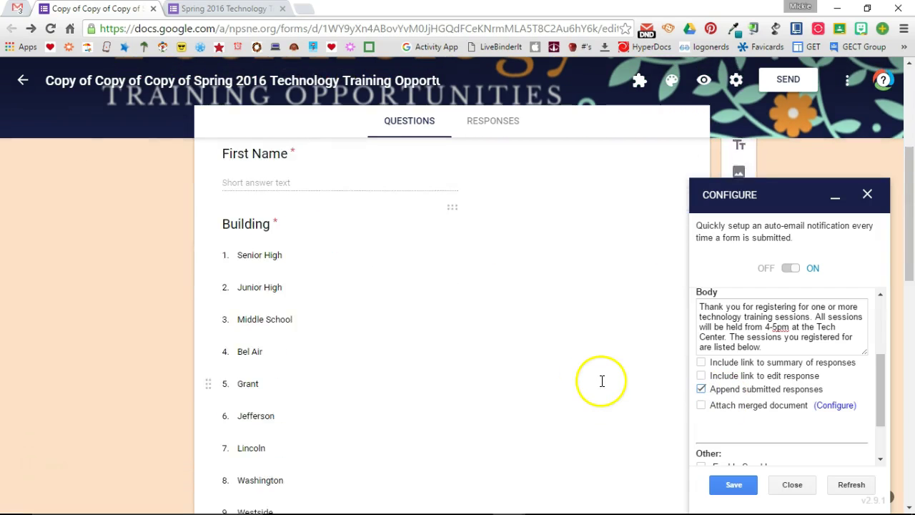
pyautogui.scroll(-5, 602, 381)
pyautogui.scroll(-3, 602, 381)
pyautogui.scroll(-3, 605, 387)
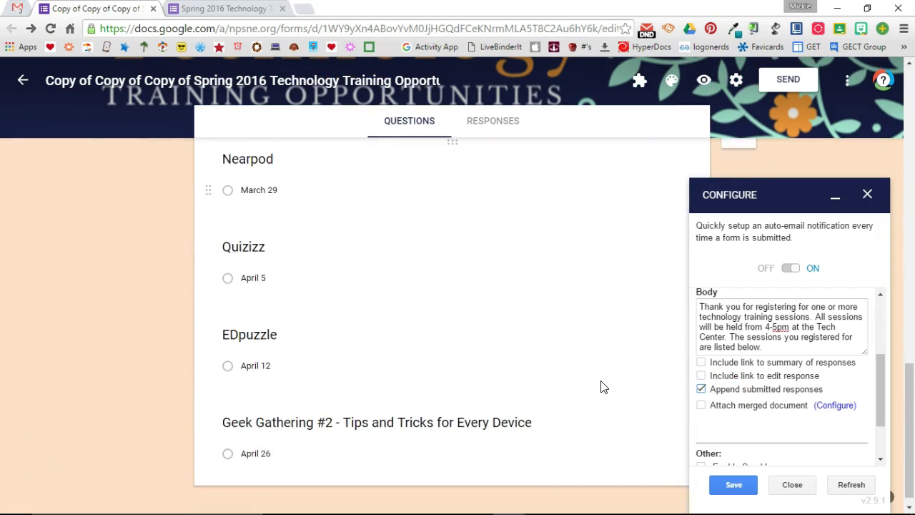
pyautogui.scroll(3, 602, 387)
pyautogui.scroll(2, 602, 387)
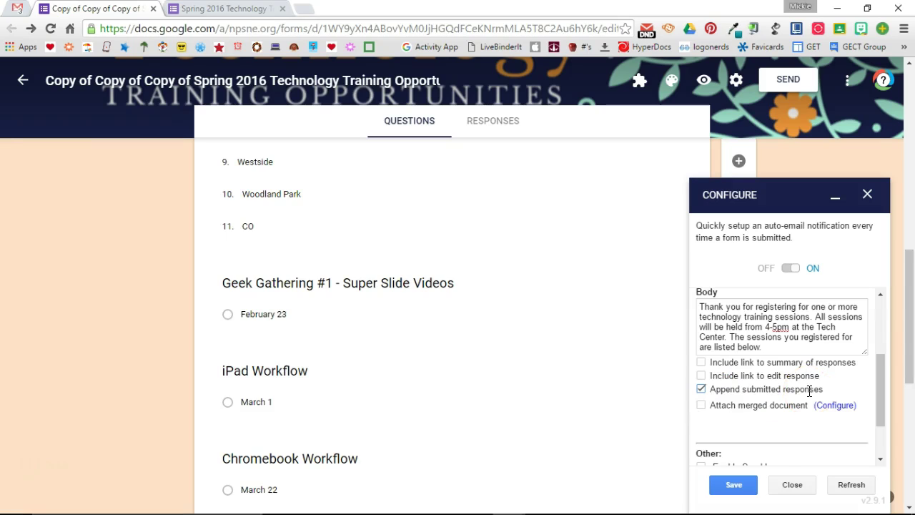
pyautogui.scroll(-2, 809, 391)
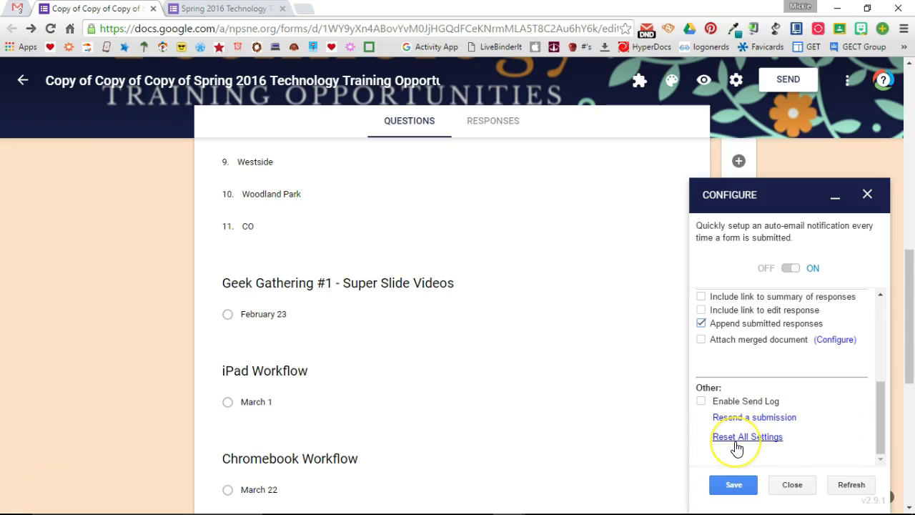
pyautogui.click(734, 486)
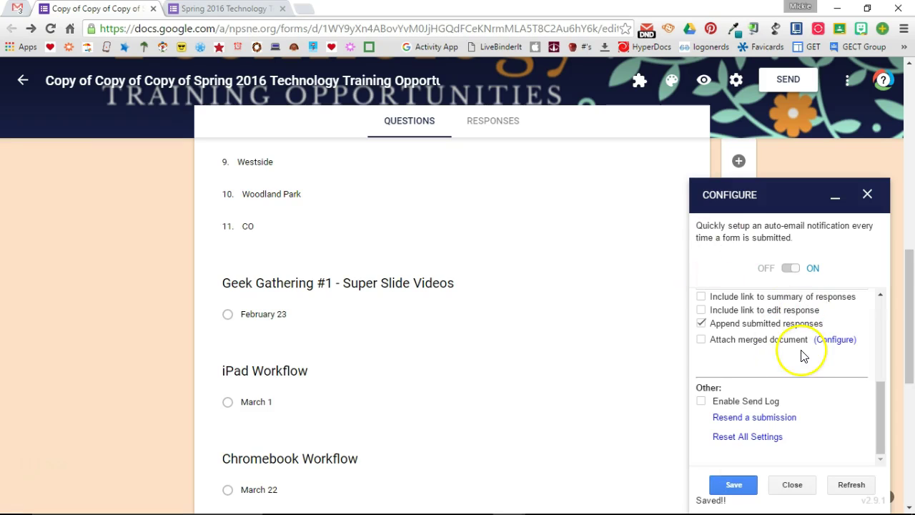
# Switch to the Spring 2016 Technology form's confirmation page tab.
pyautogui.scroll(3, 803, 355)
pyautogui.scroll(2, 803, 355)
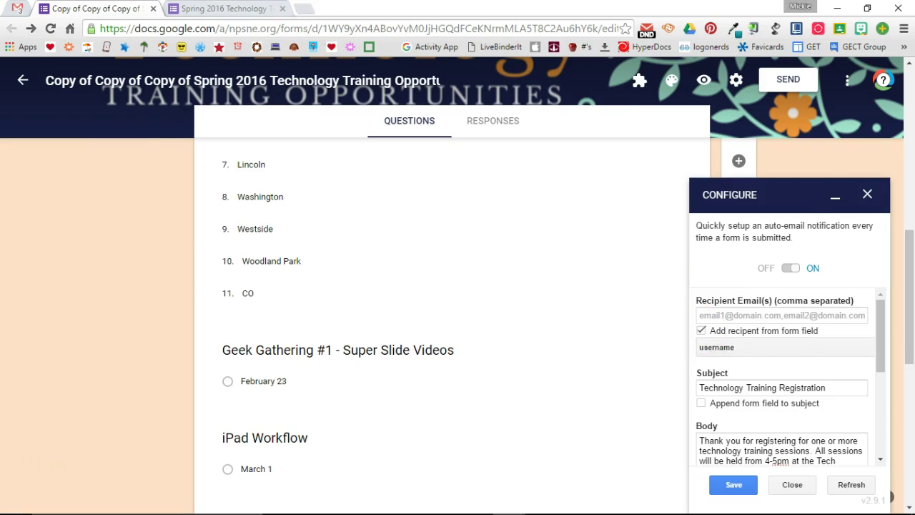
pyautogui.click(229, 9)
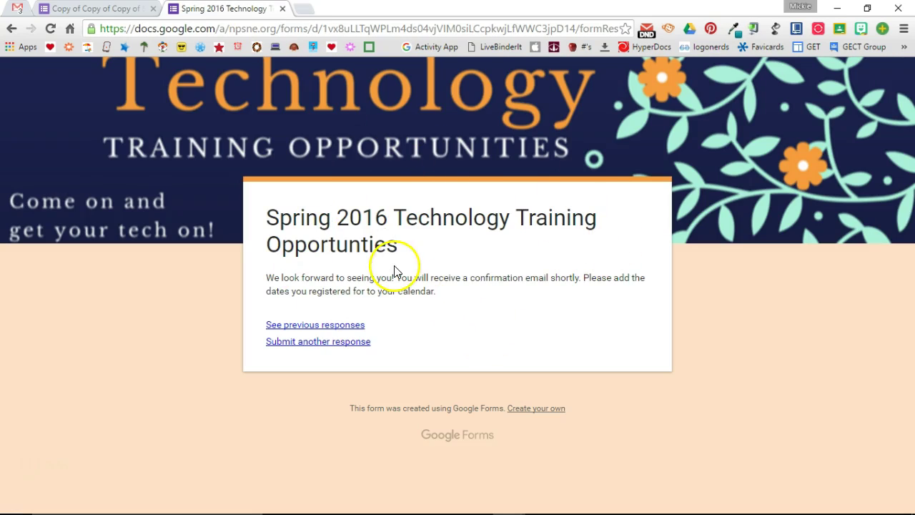
# Review the Simply Send confirmation email in Gmail listing the building and chosen sessions.
pyautogui.click(19, 10)
pyautogui.scroll(2, 483, 256)
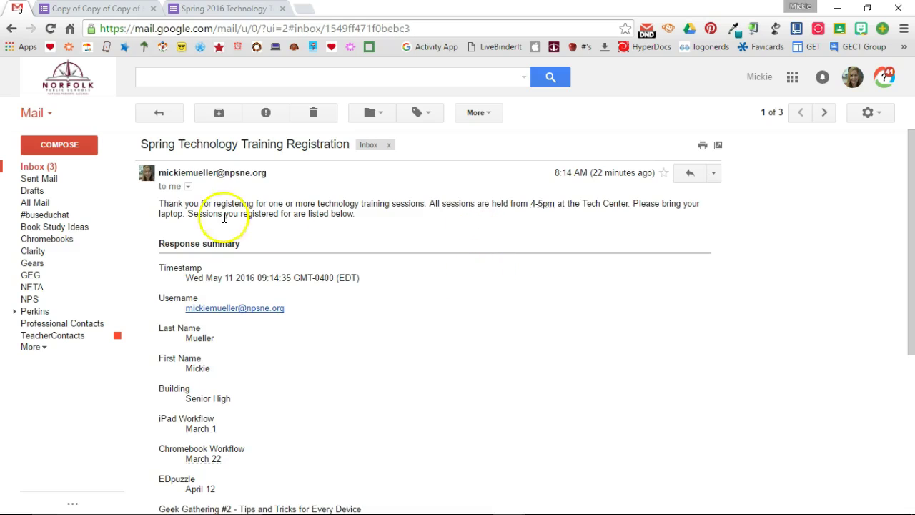
pyautogui.scroll(-2, 411, 330)
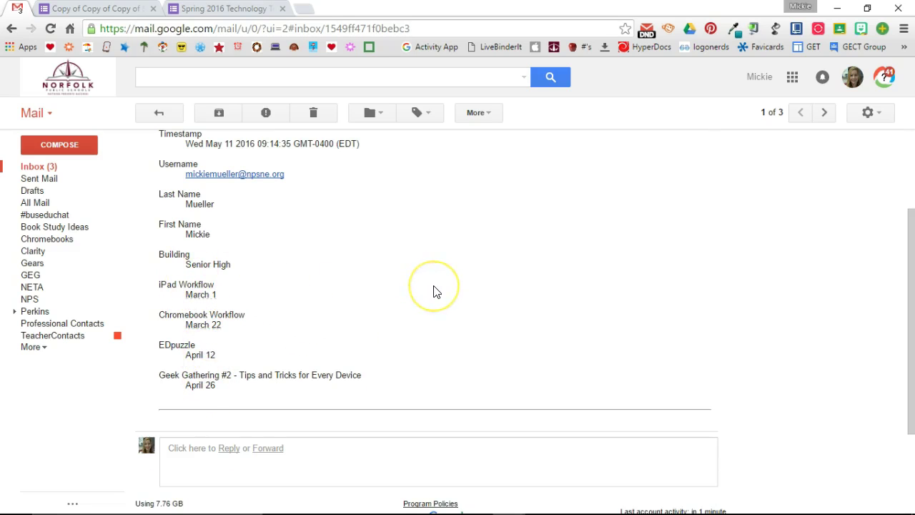
pyautogui.scroll(2, 434, 289)
pyautogui.scroll(-2, 438, 245)
pyautogui.click(96, 9)
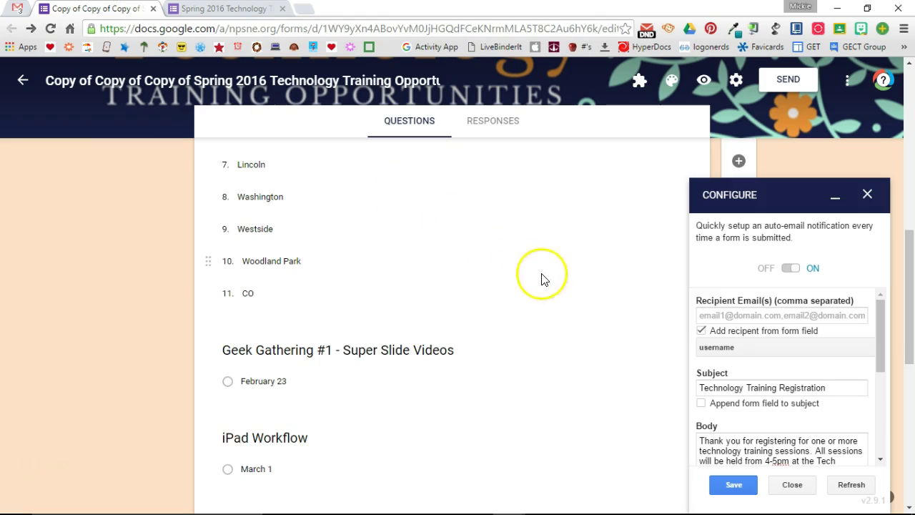